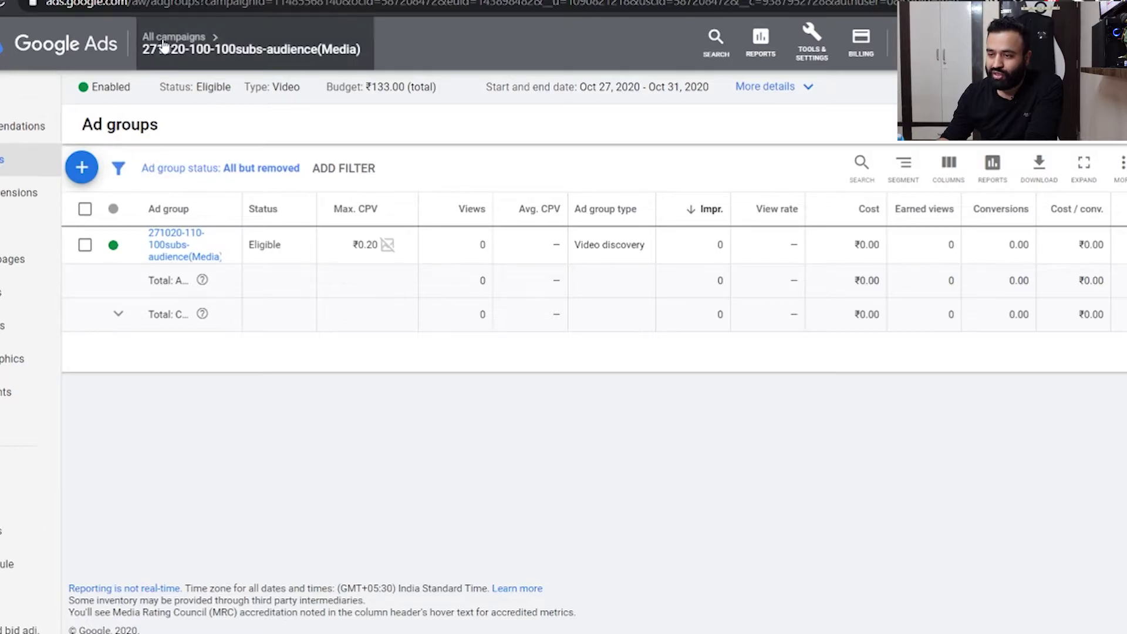
Step: From the All campaigns list, start creating a new campaign
mouse_move(165, 46)
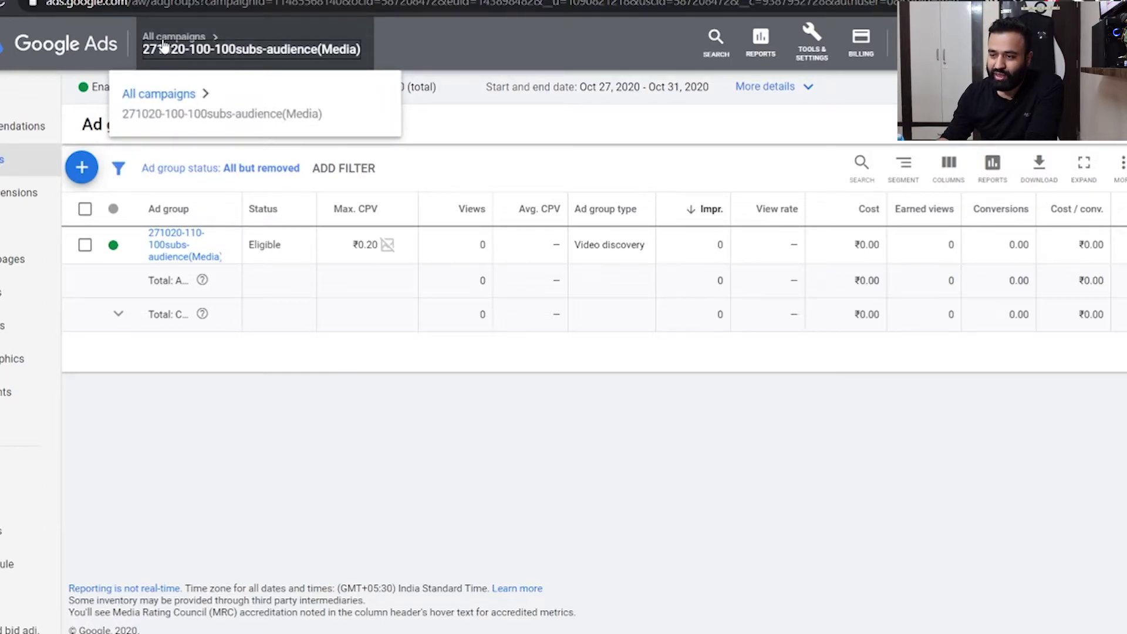
click(175, 96)
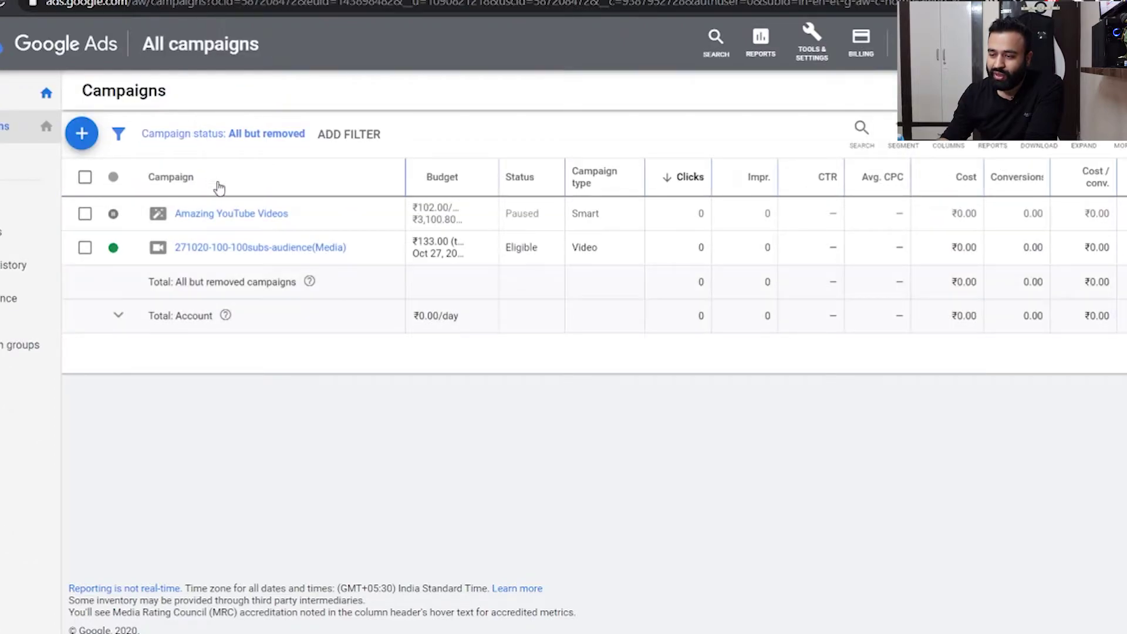
click(85, 139)
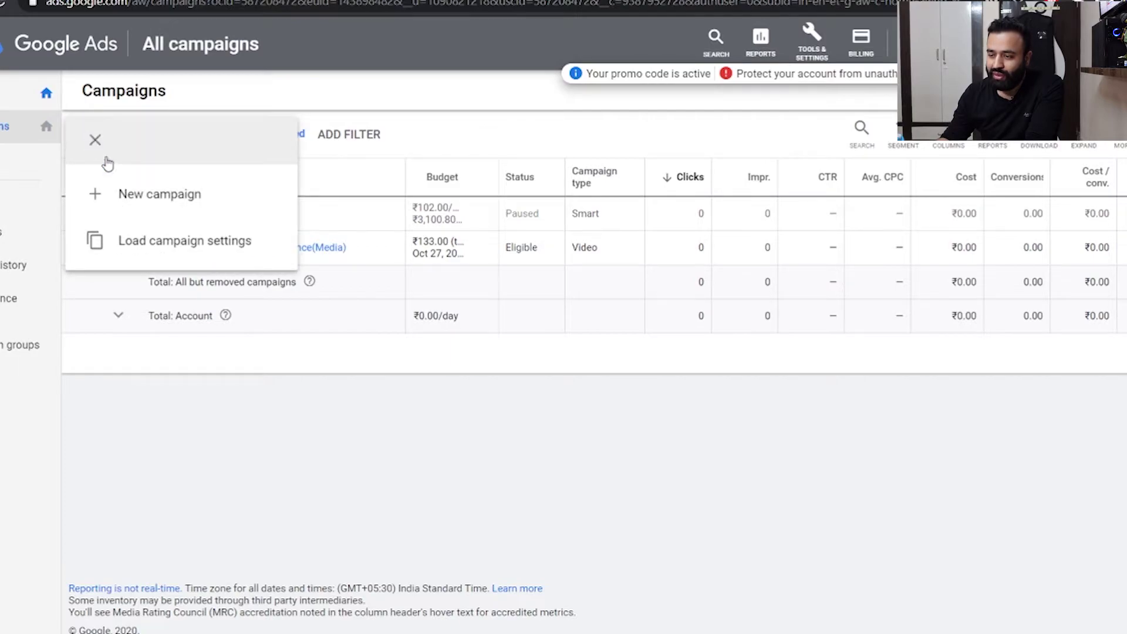
click(141, 196)
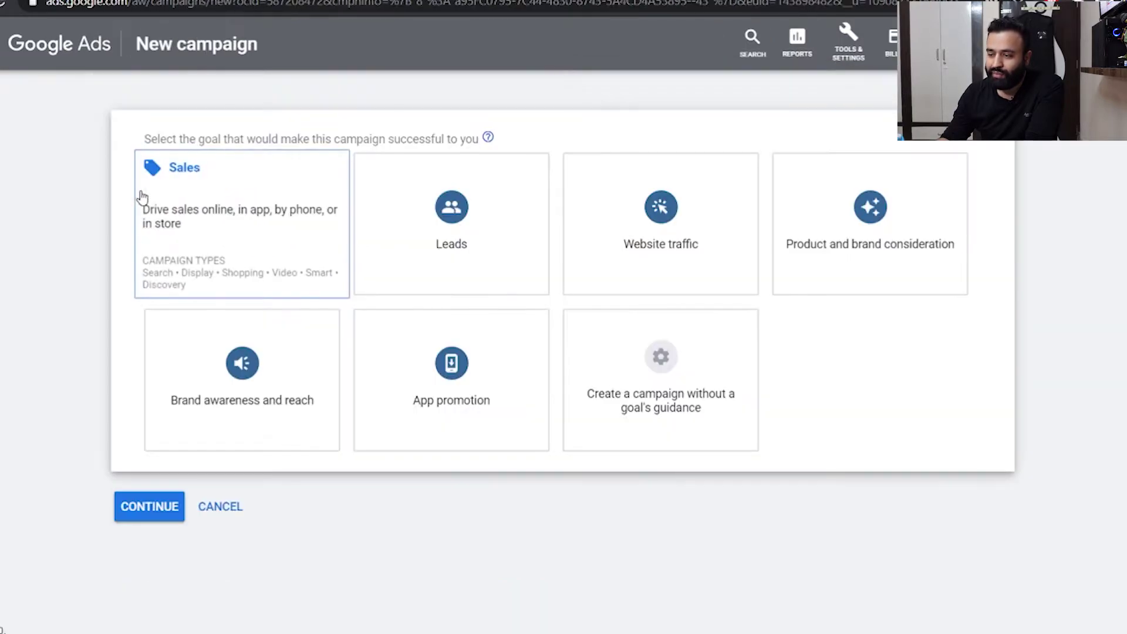
Step: Choose no goal's guidance and the Video type, keep Custom video campaign, and continue
click(688, 382)
scroll(685, 382, down, 5)
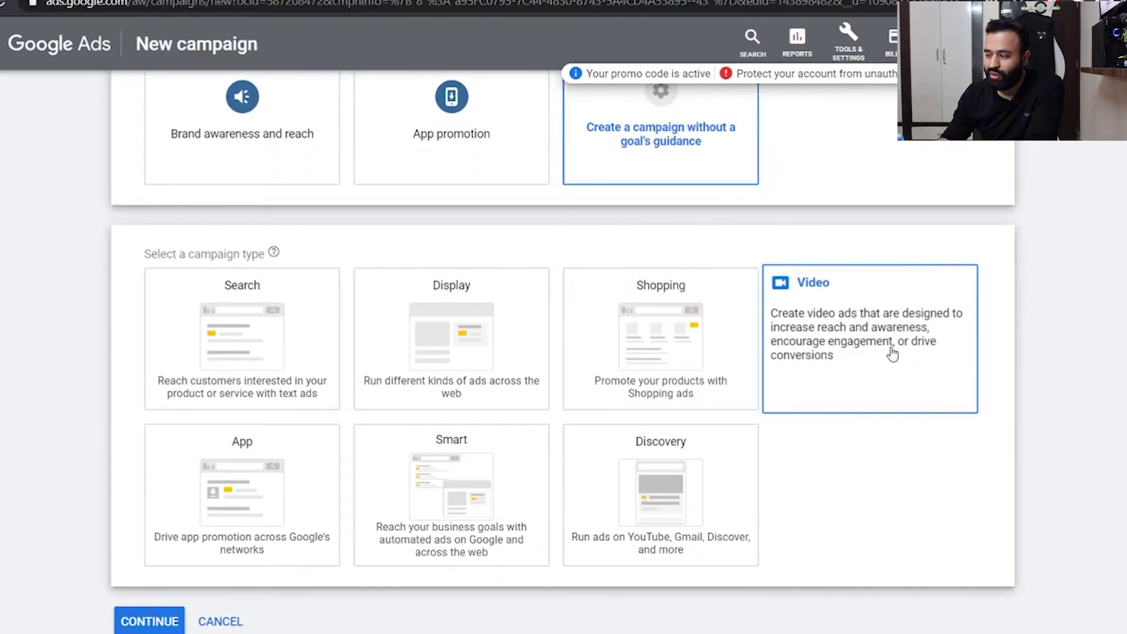
click(893, 354)
scroll(887, 355, down, 10)
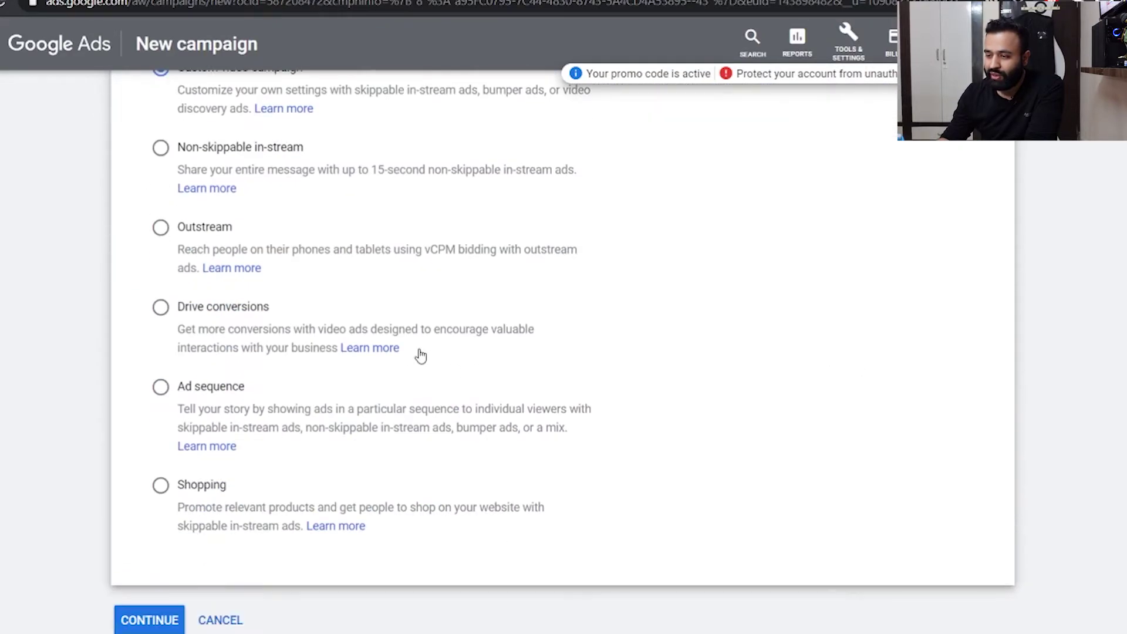
scroll(420, 355, up, 2)
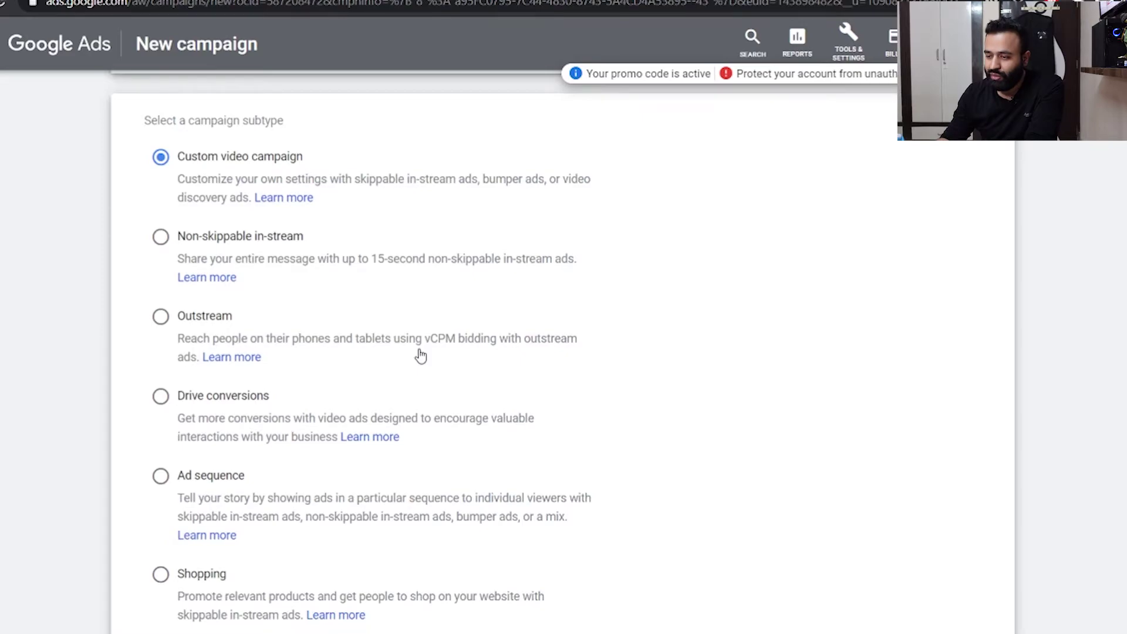
scroll(420, 355, down, 1)
scroll(421, 356, down, 2)
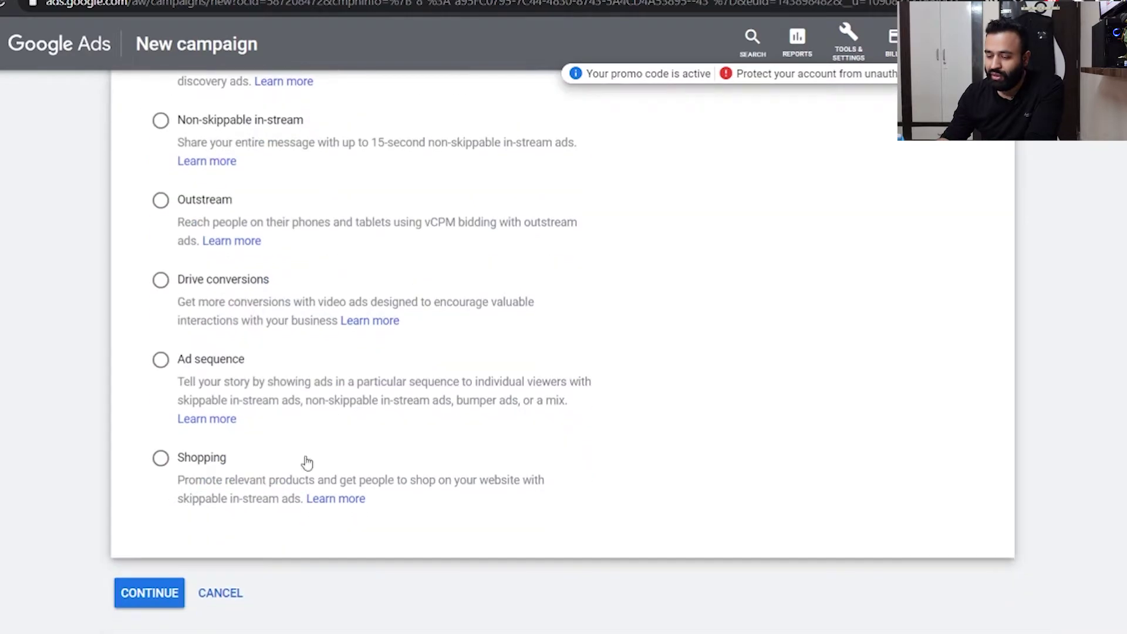
click(141, 594)
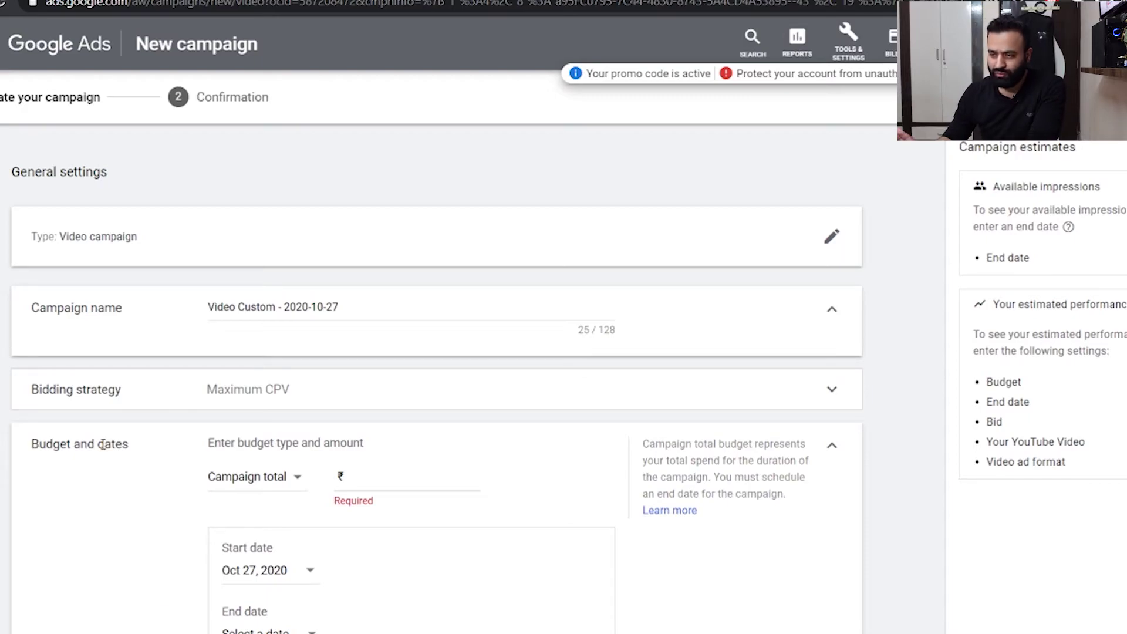
Step: Scroll the campaign settings past Locations and Languages to the Create your ad group section
scroll(102, 447, down, 10)
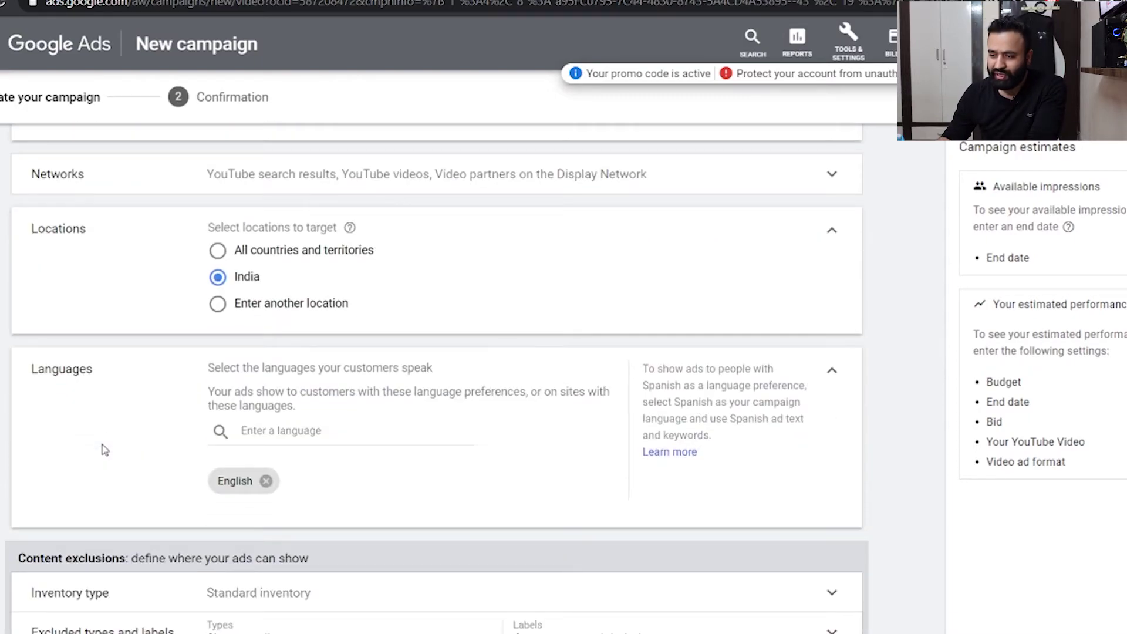
scroll(103, 450, down, 2)
scroll(103, 446, down, 2)
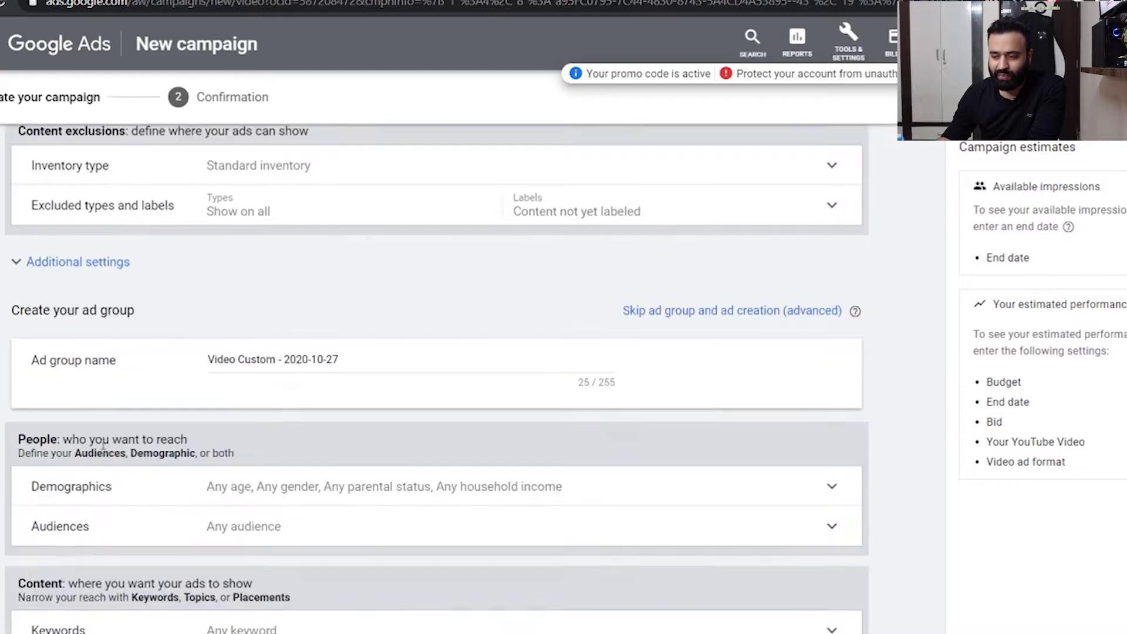
scroll(104, 449, down, 2)
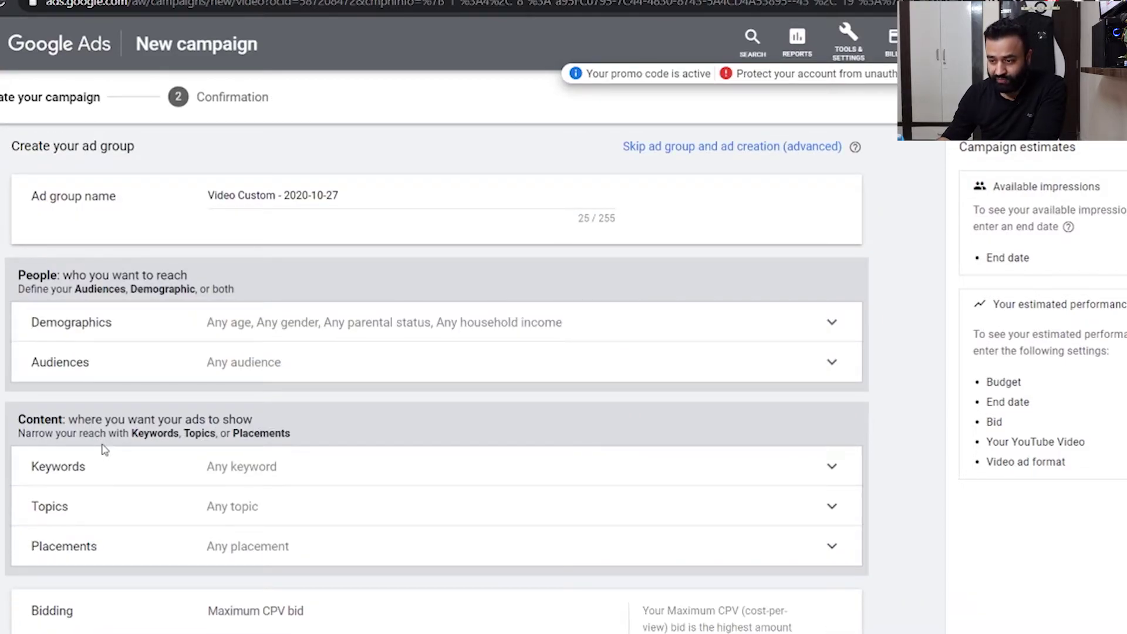
Step: Expand the Audiences row under People for the ad group
click(320, 373)
scroll(222, 473, down, 2)
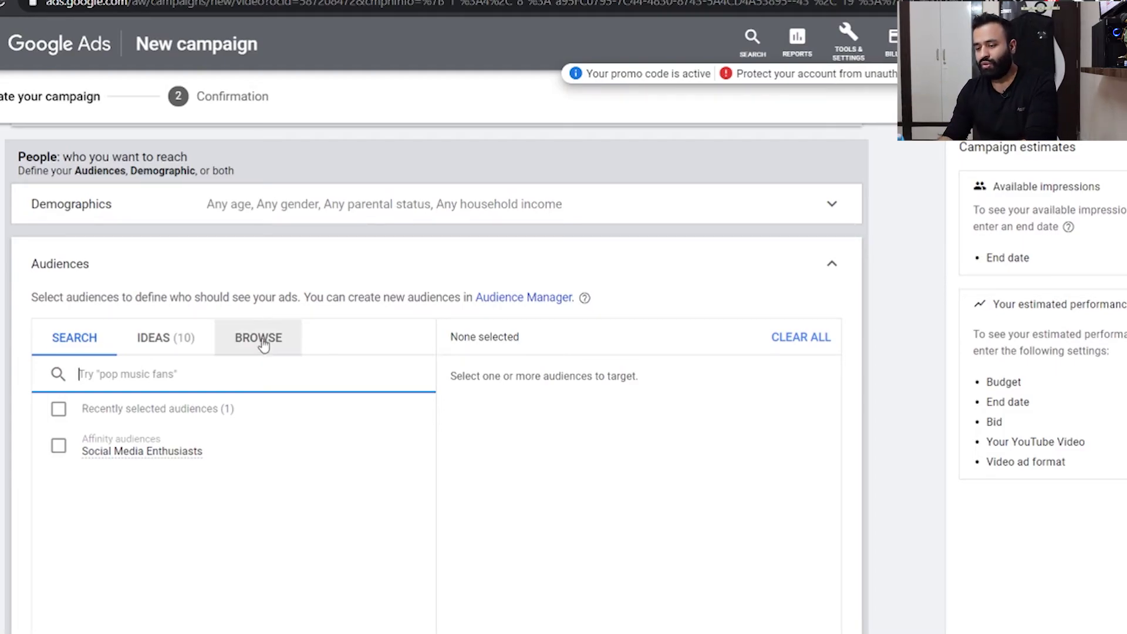
Step: Switch the audience selector to Browse and open the Affinity audiences list
click(262, 340)
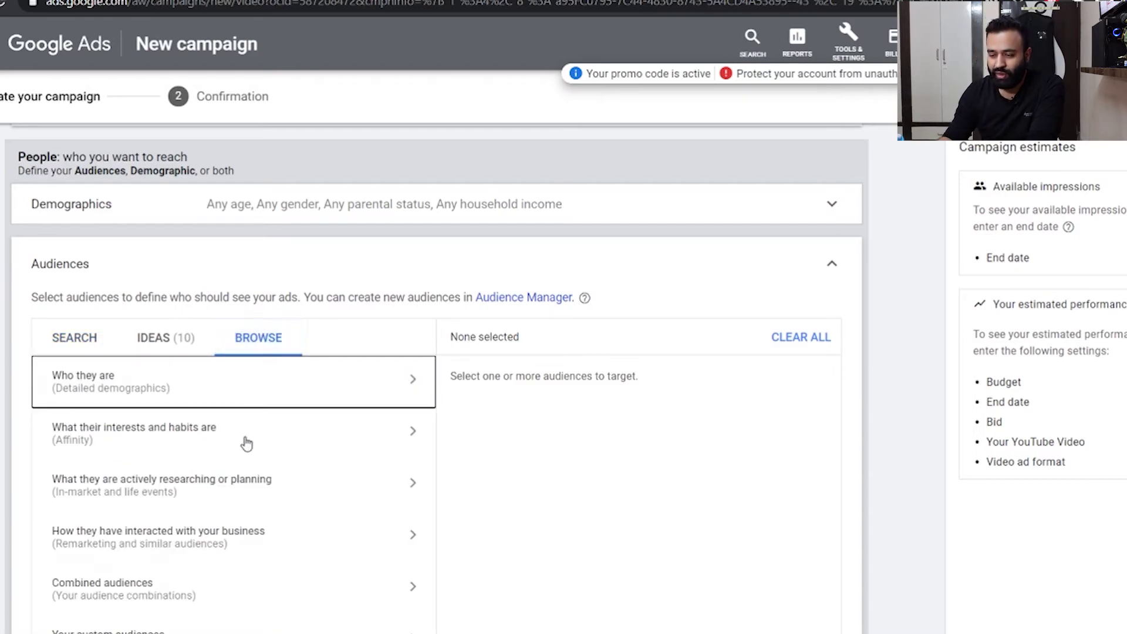
scroll(247, 445, down, 1)
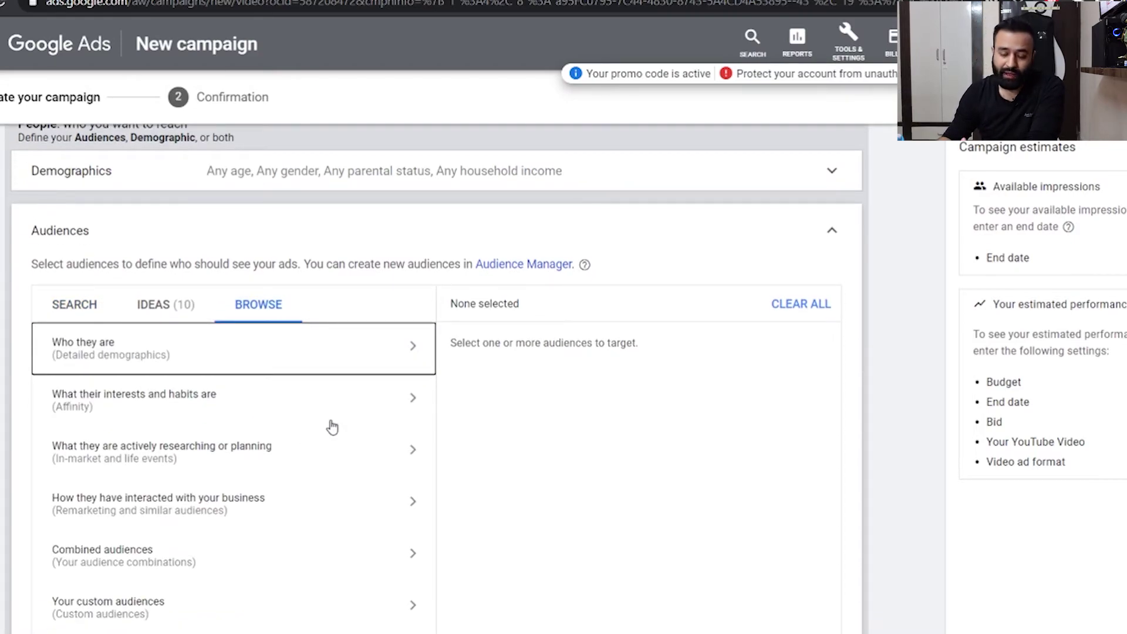
click(303, 408)
scroll(306, 411, down, 1)
scroll(305, 411, up, 2)
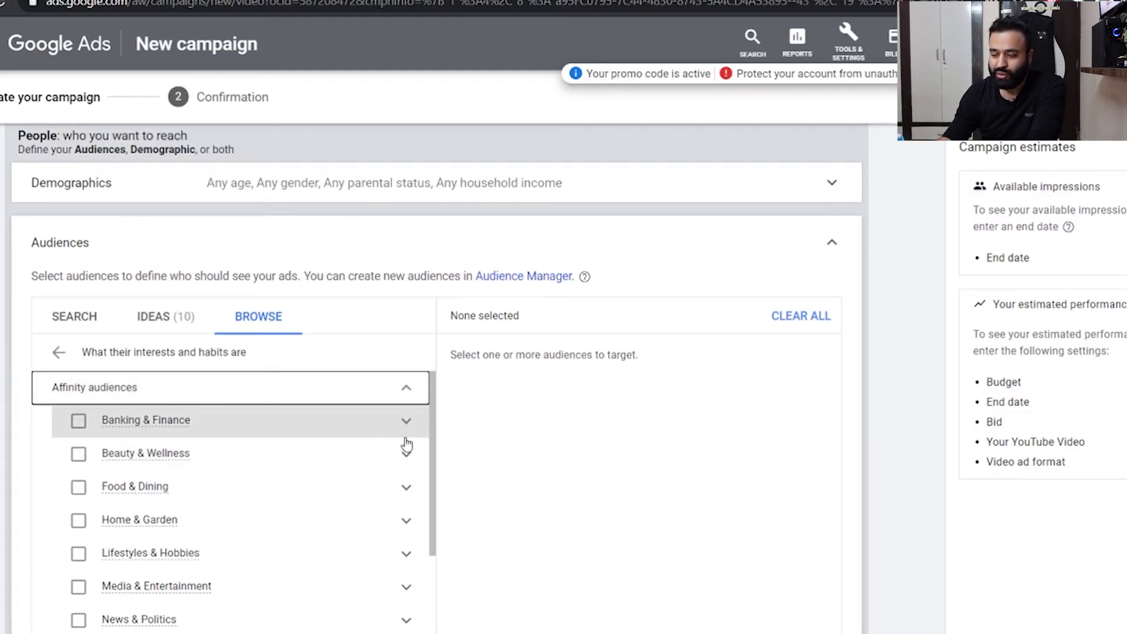
Step: Expand the Banking & Finance, Beauty & Wellness and Food & Dining affinity categories
click(406, 421)
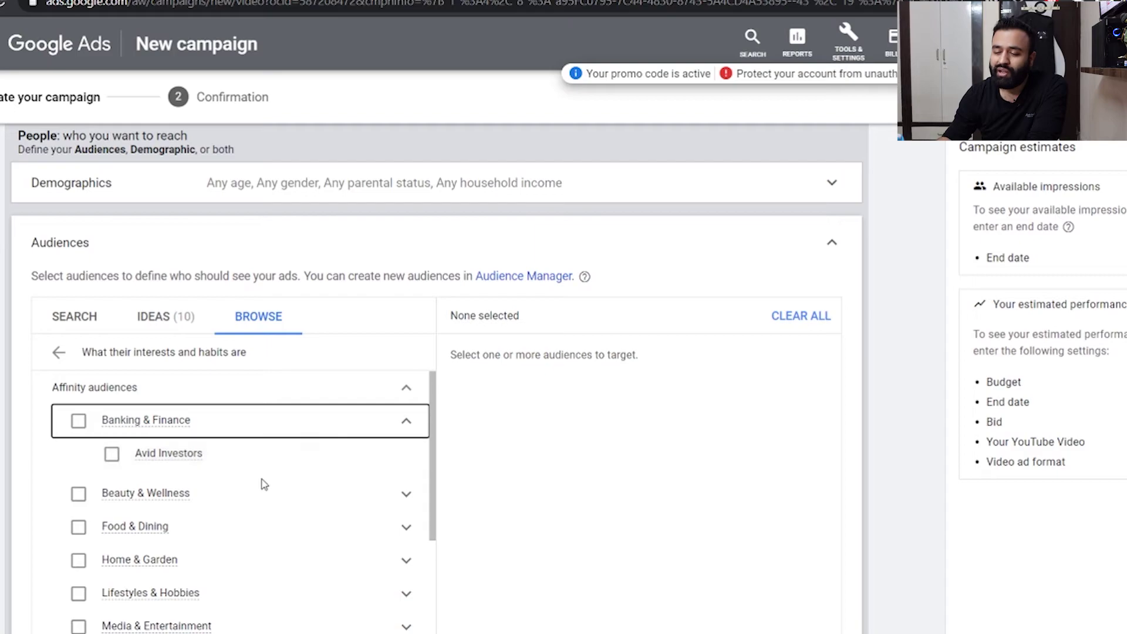
click(415, 499)
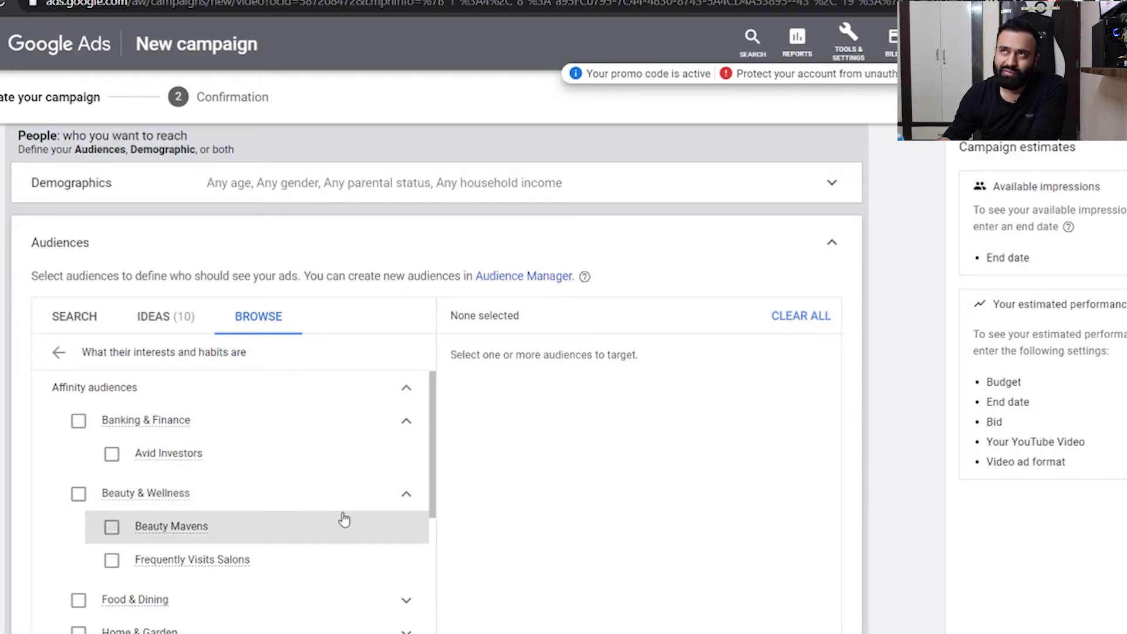
scroll(344, 519, down, 1)
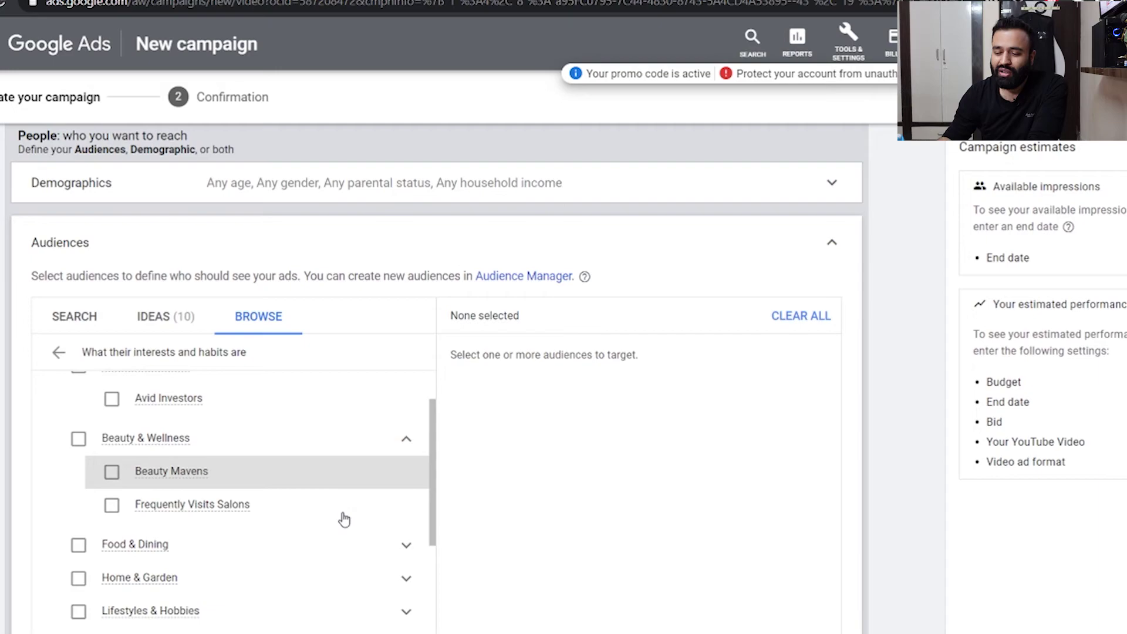
scroll(344, 519, down, 1)
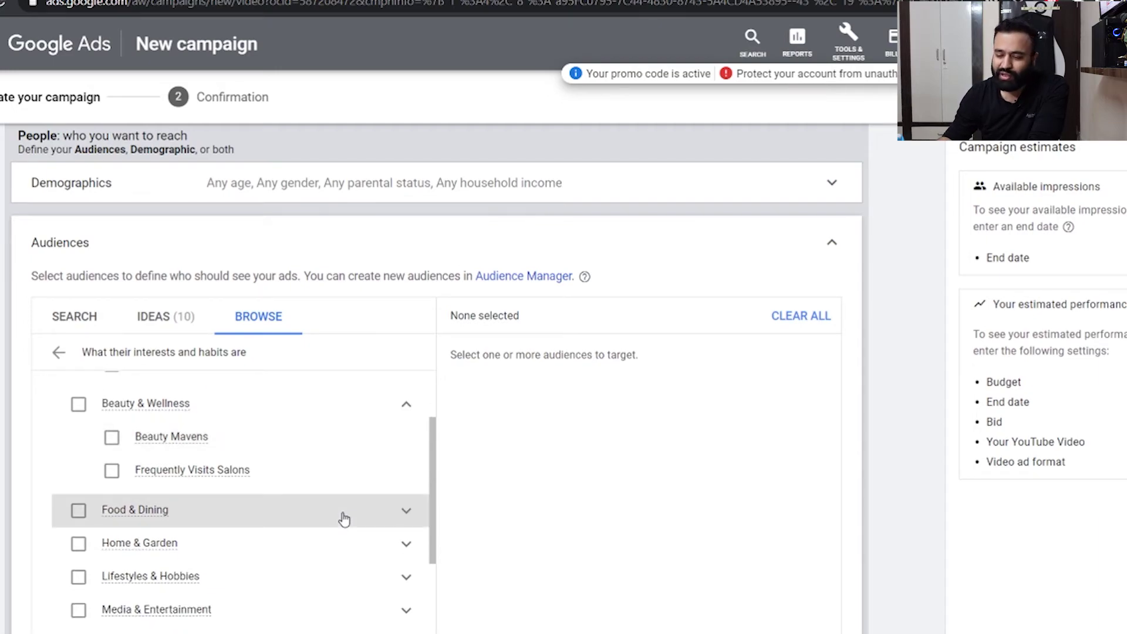
click(406, 510)
scroll(409, 511, down, 2)
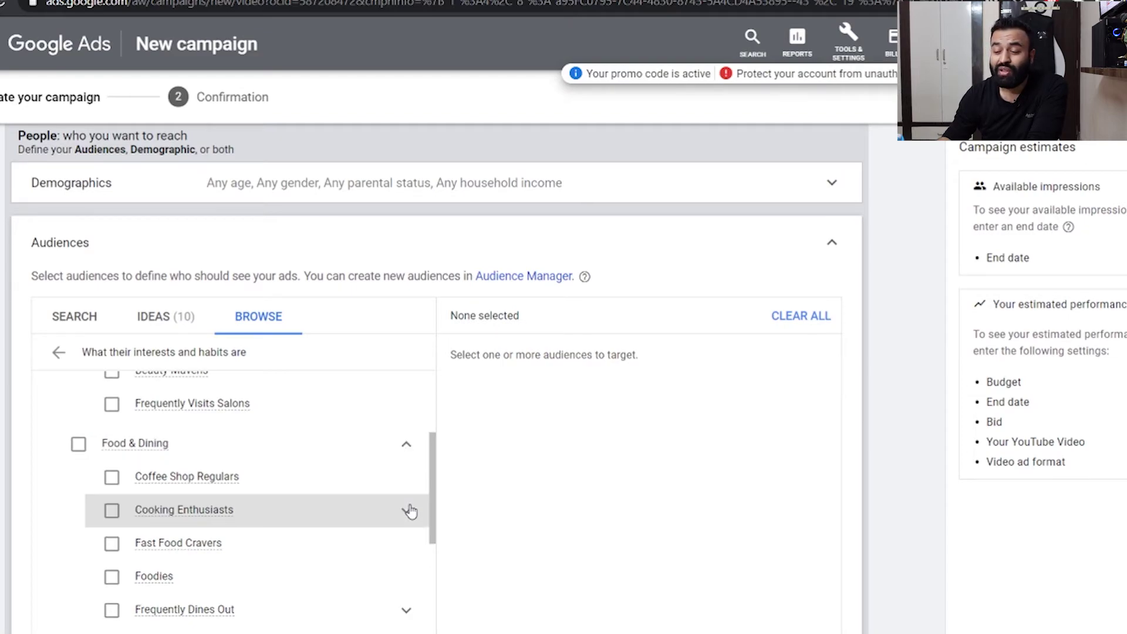
scroll(410, 511, down, 1)
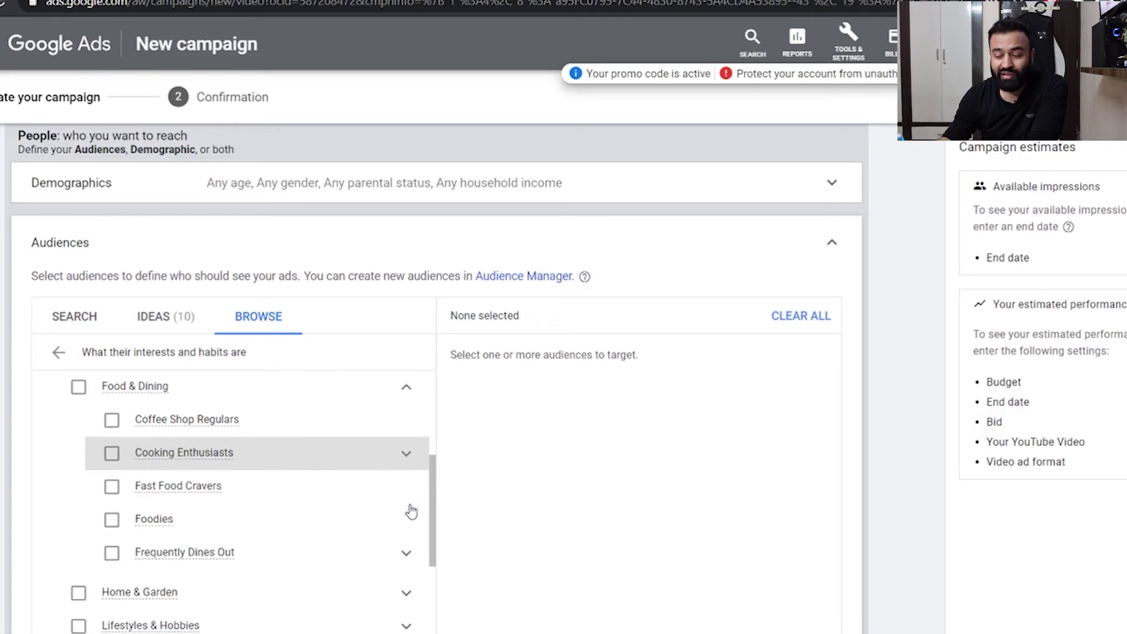
scroll(412, 511, down, 2)
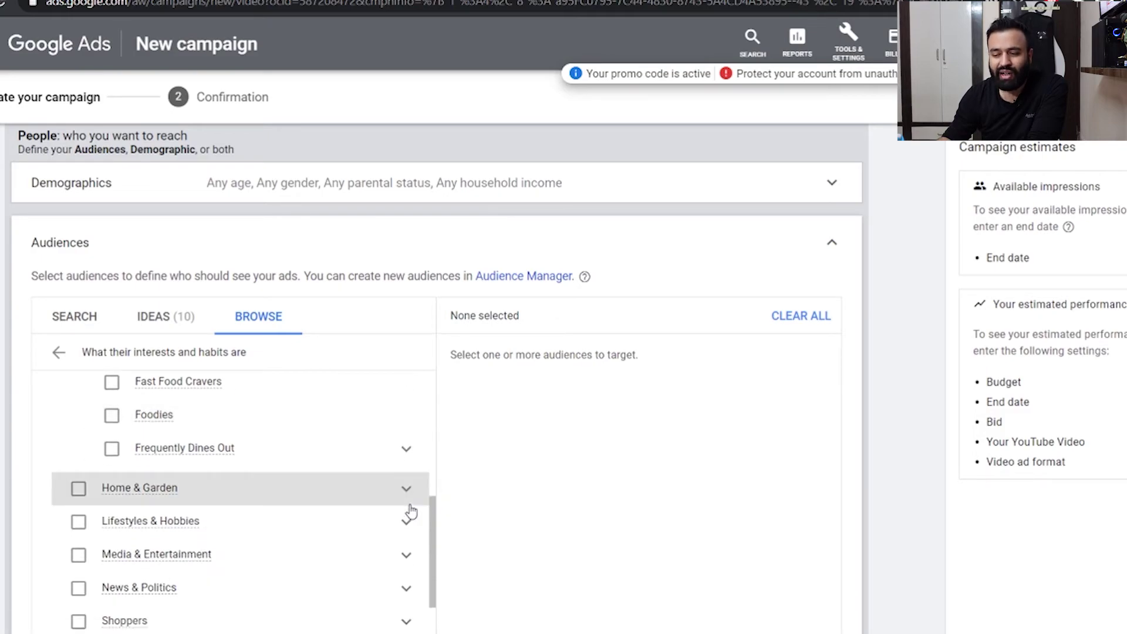
scroll(251, 456, up, 7)
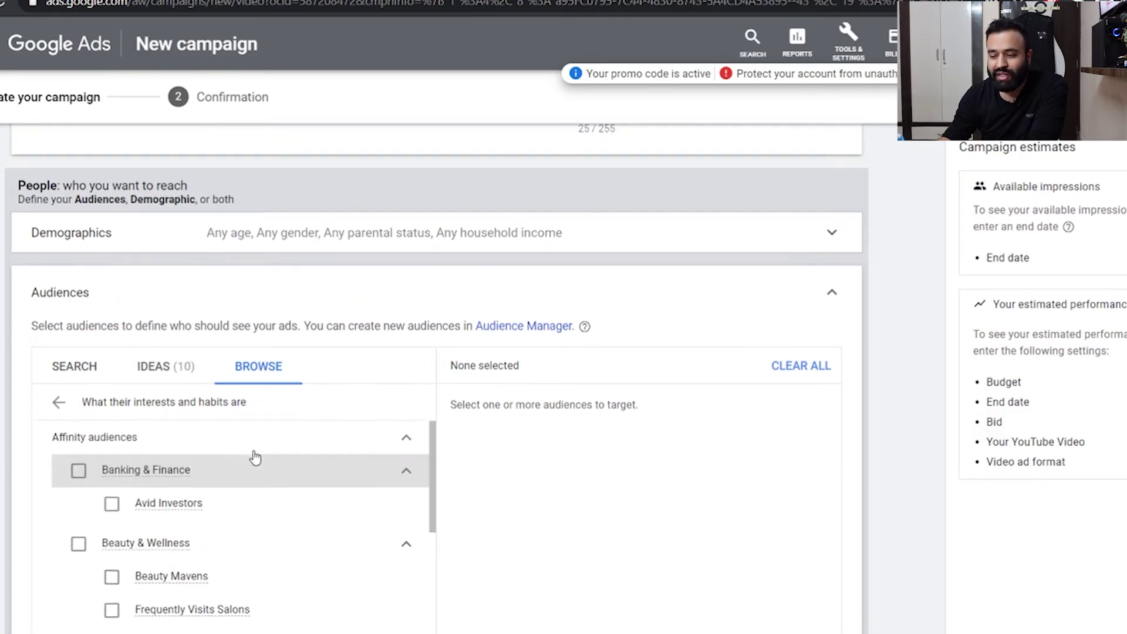
Step: Collapse Affinity audiences, then expand In-market audiences under 'What they are actively researching or planning'
click(387, 454)
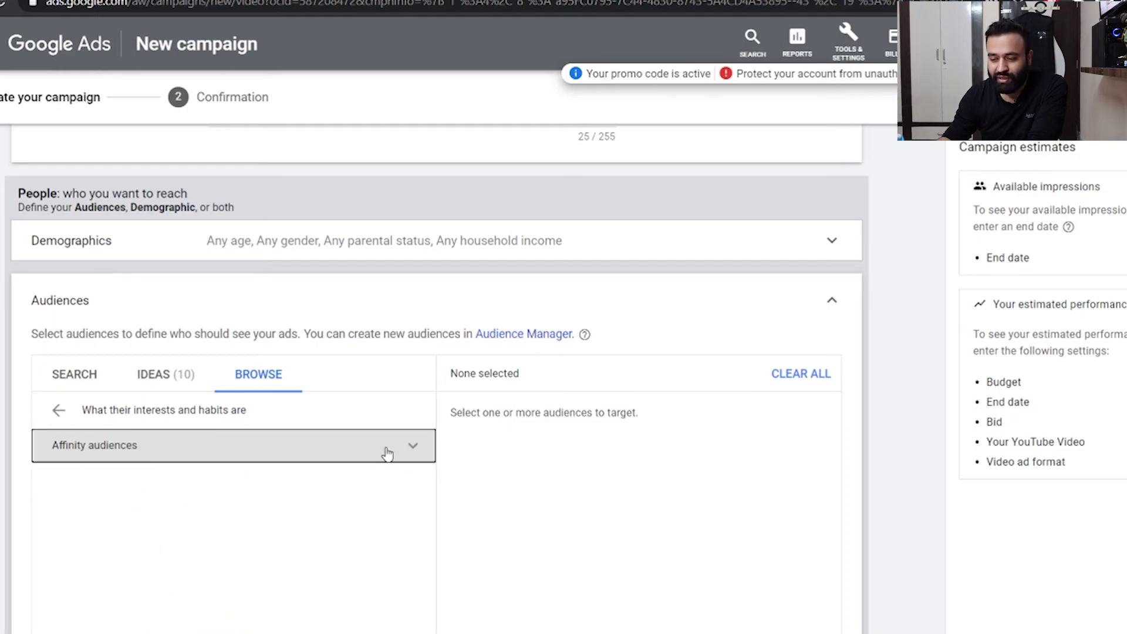
scroll(342, 523, down, 2)
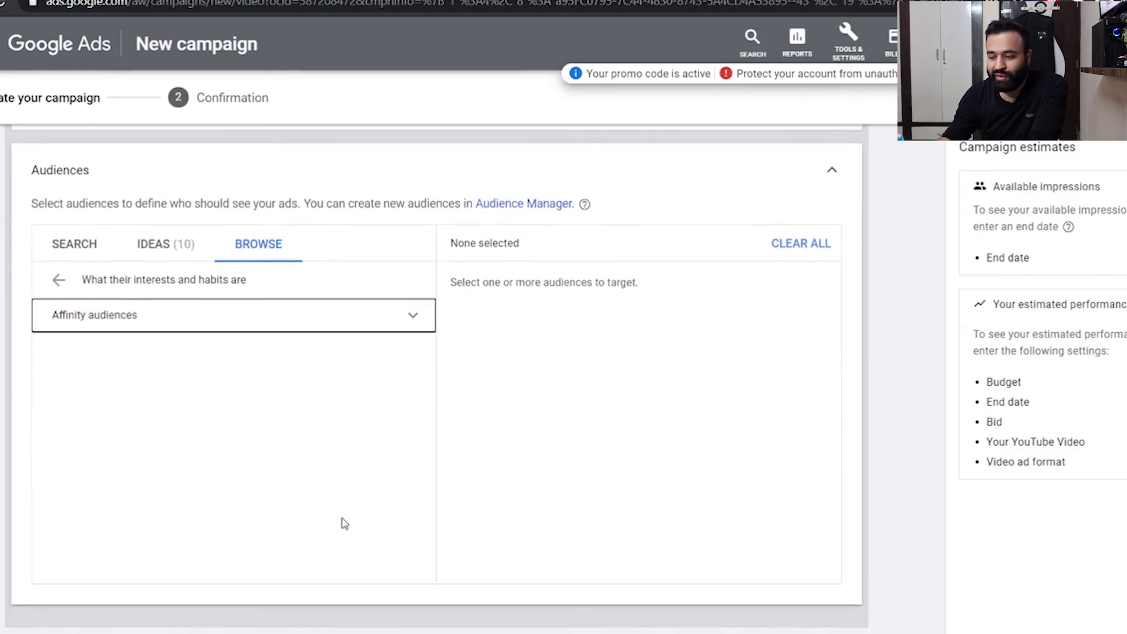
click(57, 281)
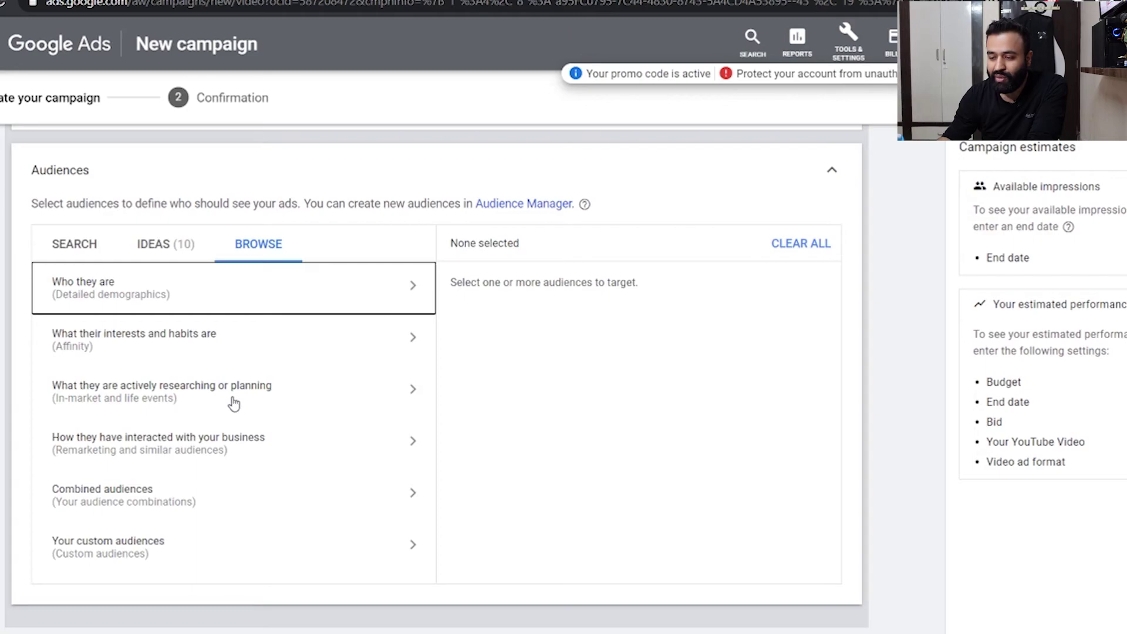
click(232, 399)
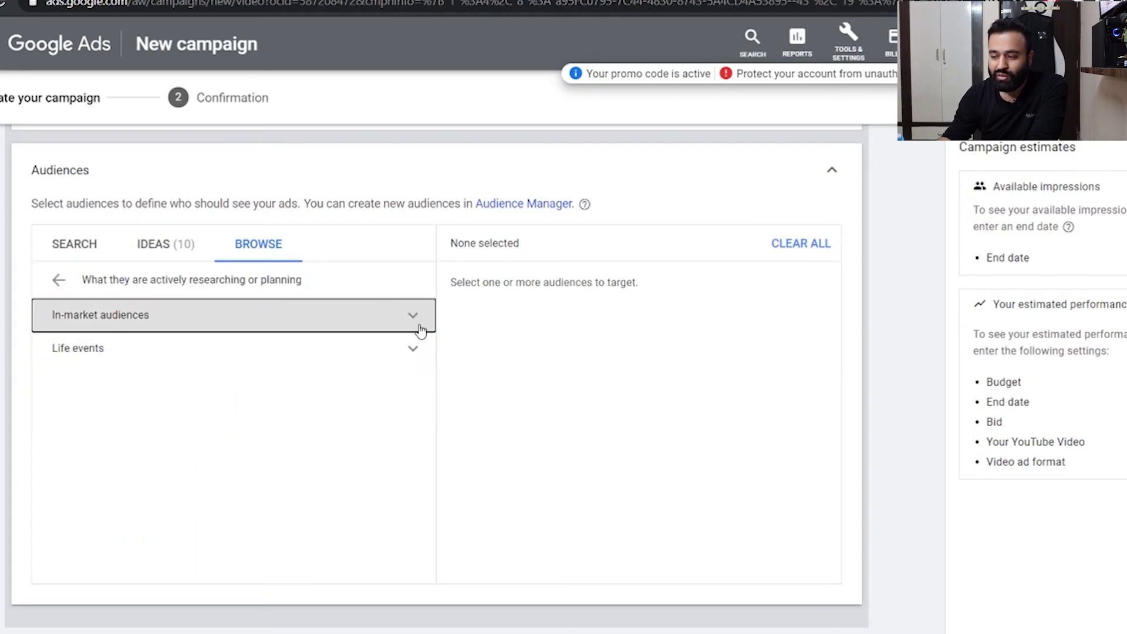
click(414, 317)
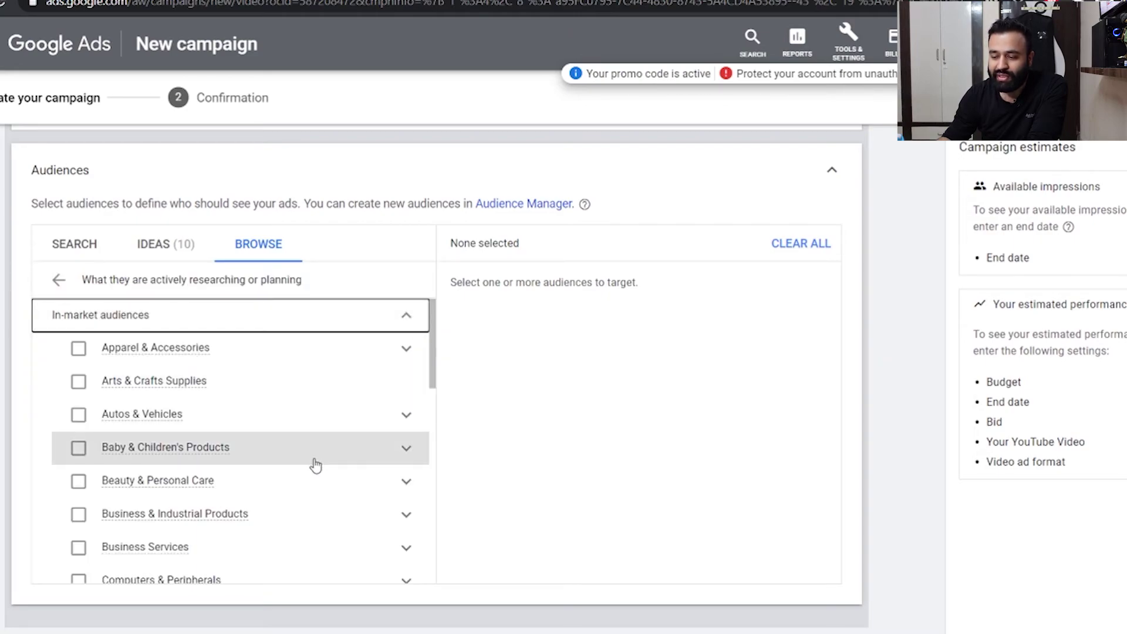
scroll(316, 466, down, 1)
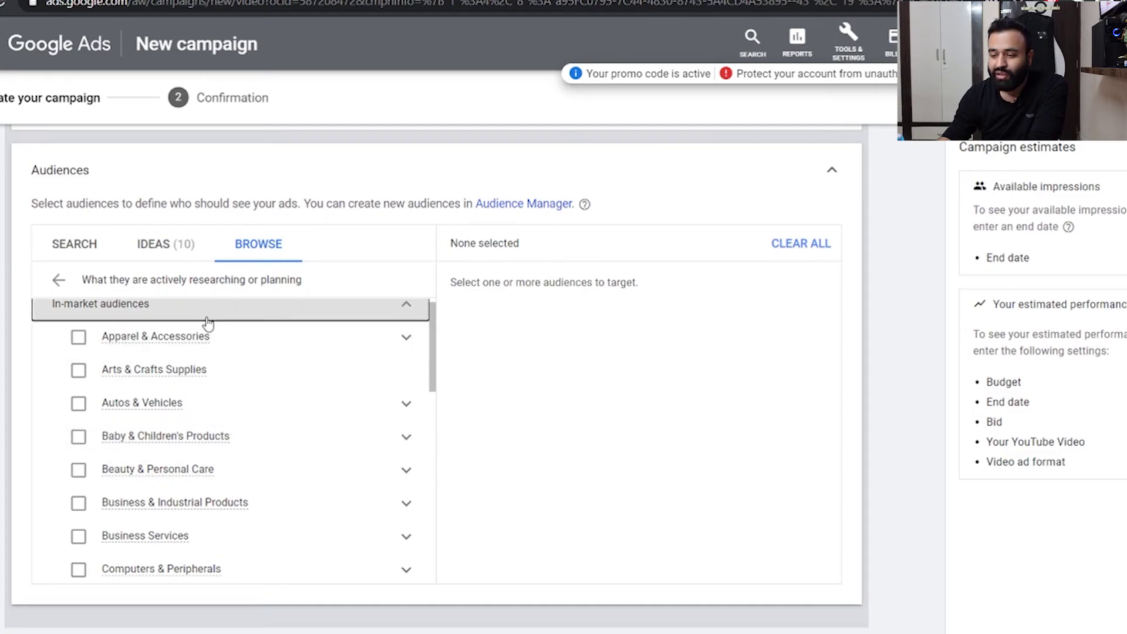
Step: Check and uncheck Beauty & Personal Care, view its subcategories, then return to the top-level categories
click(223, 480)
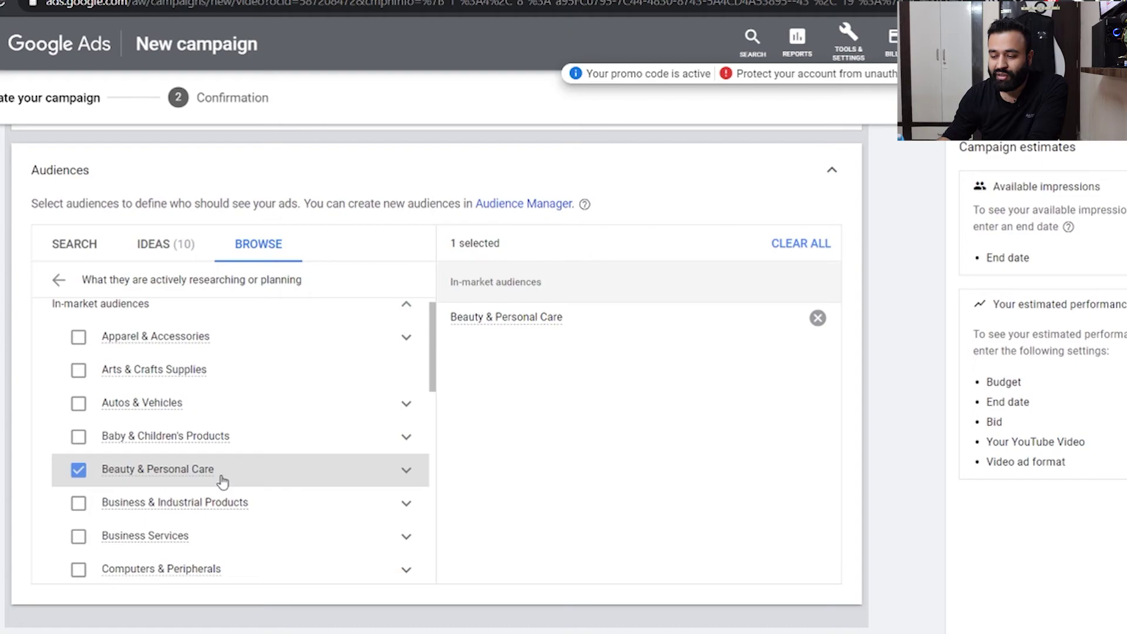
click(223, 481)
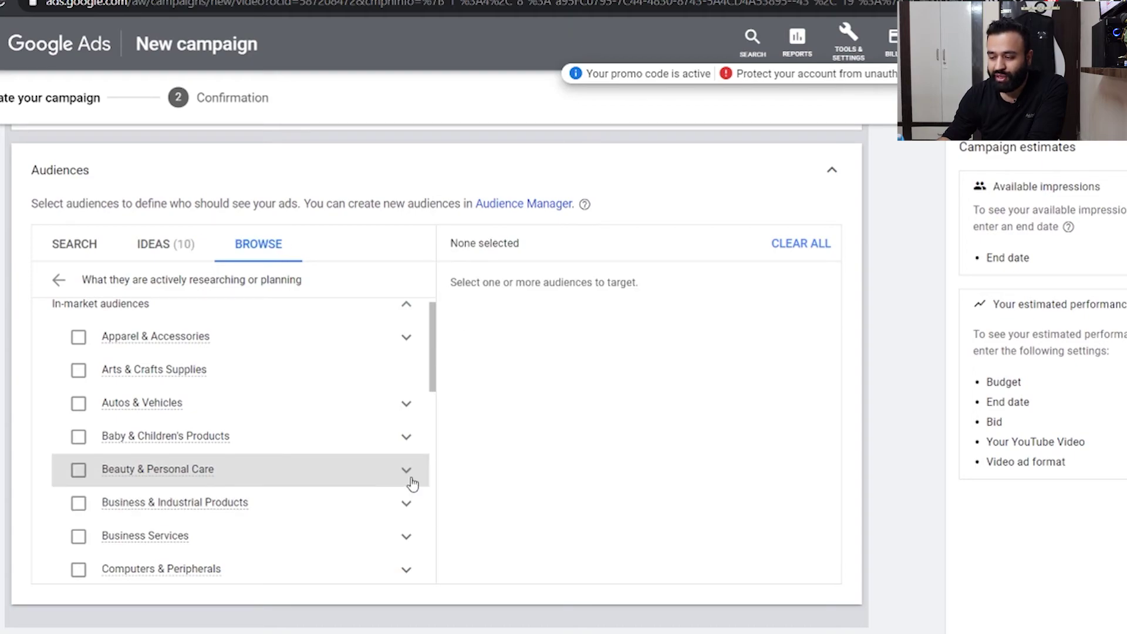
click(411, 482)
scroll(291, 535, down, 1)
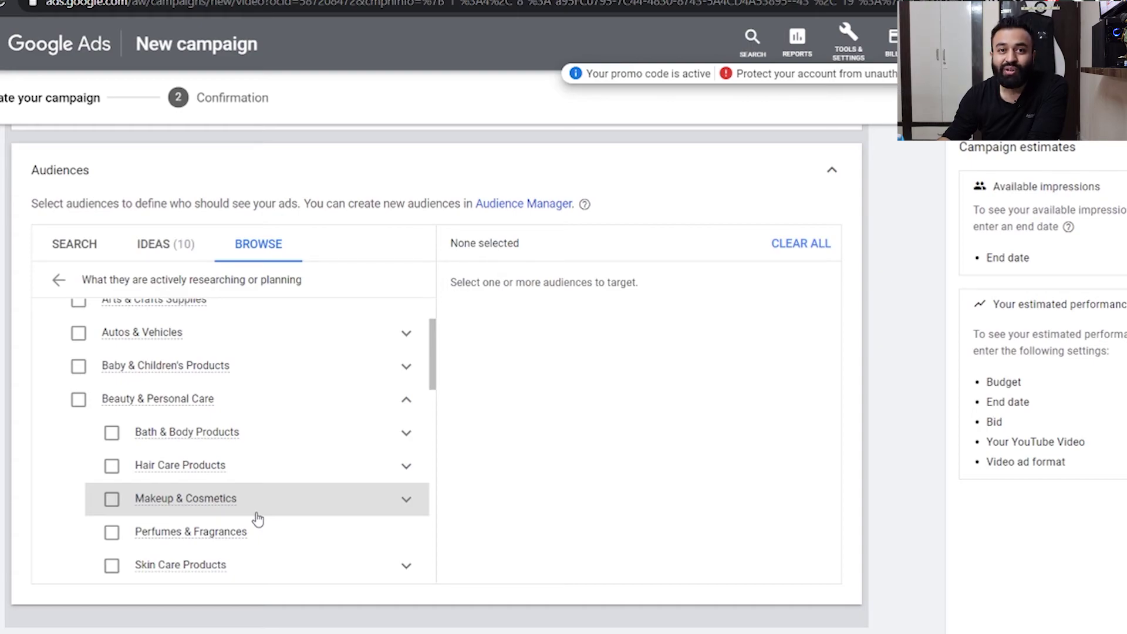
scroll(257, 519, up, 4)
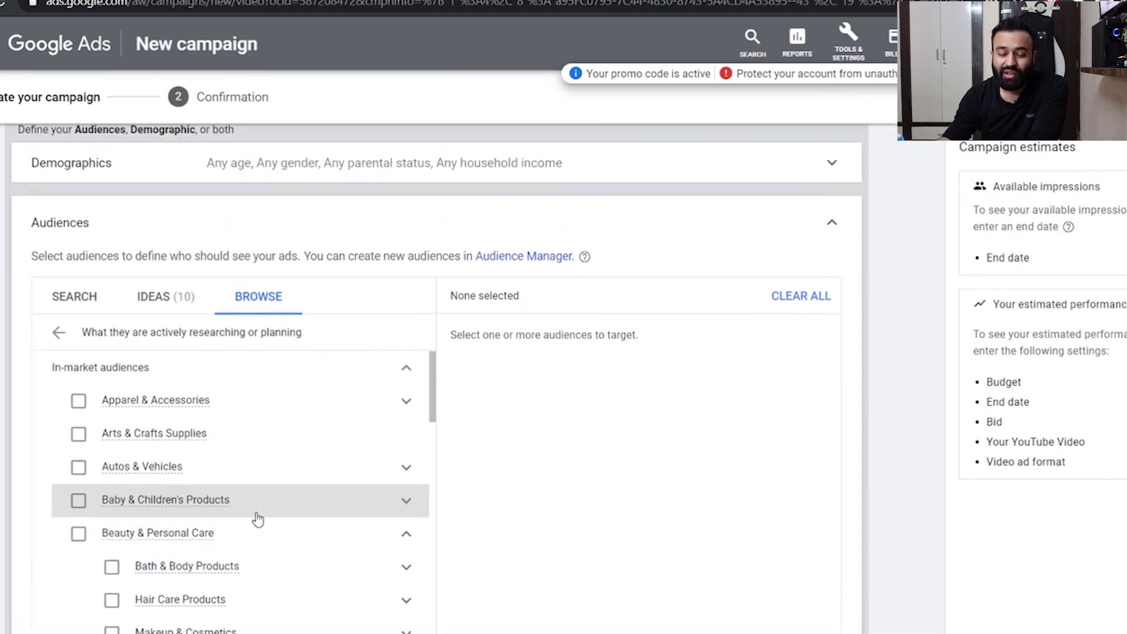
click(57, 333)
Step: Expand Life events > Business Creation to see Starting a Business Soon's 1B–5B weekly impressions
click(262, 452)
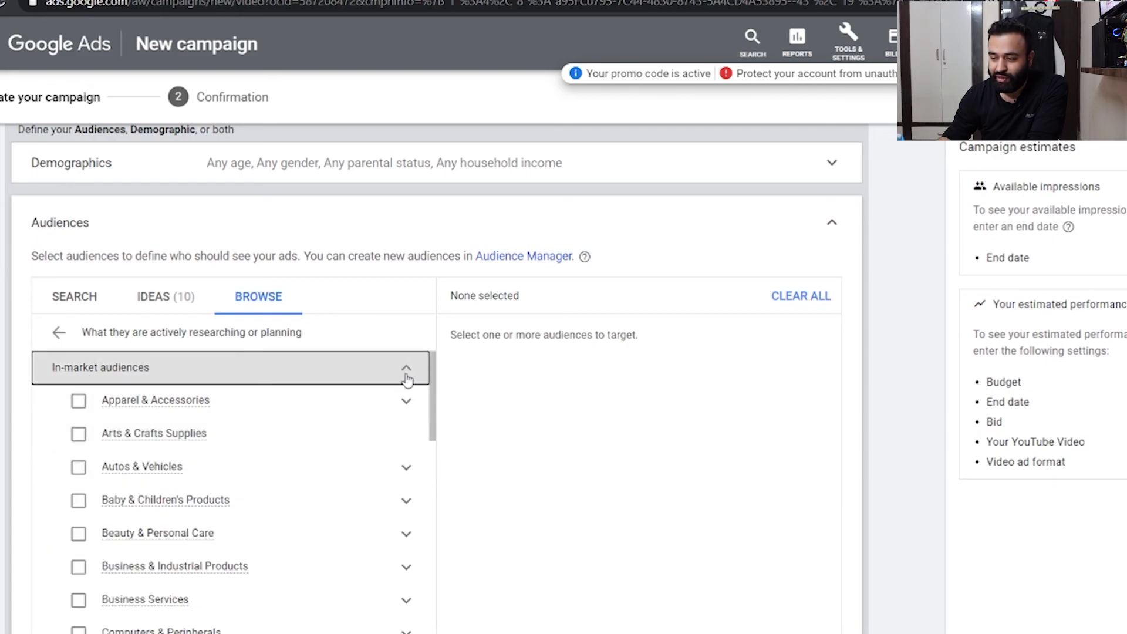
click(407, 378)
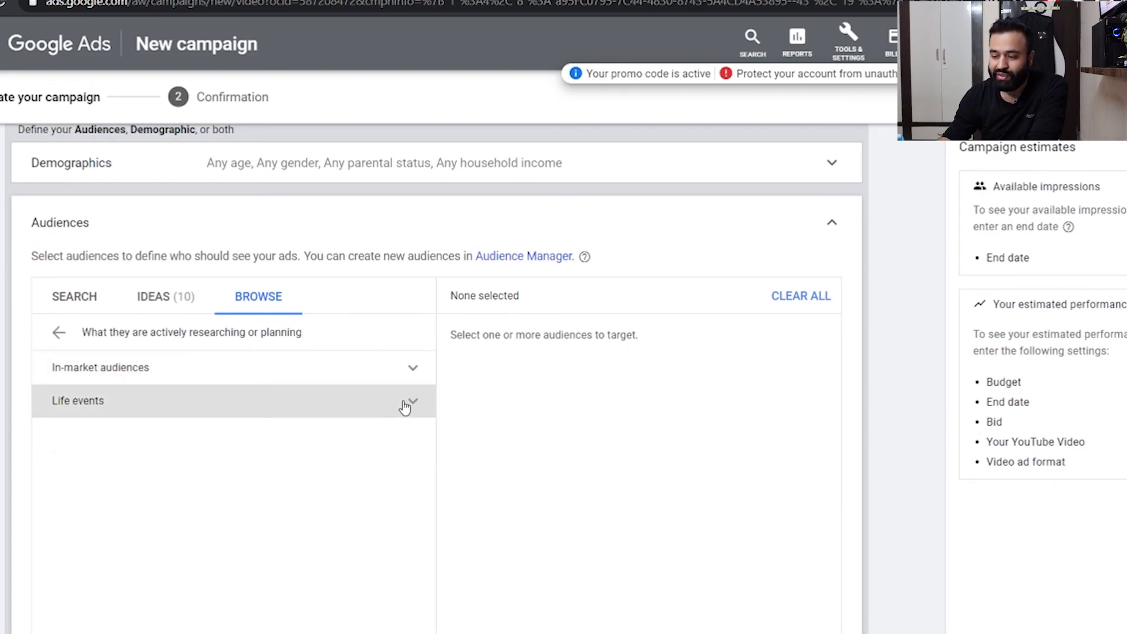
click(406, 404)
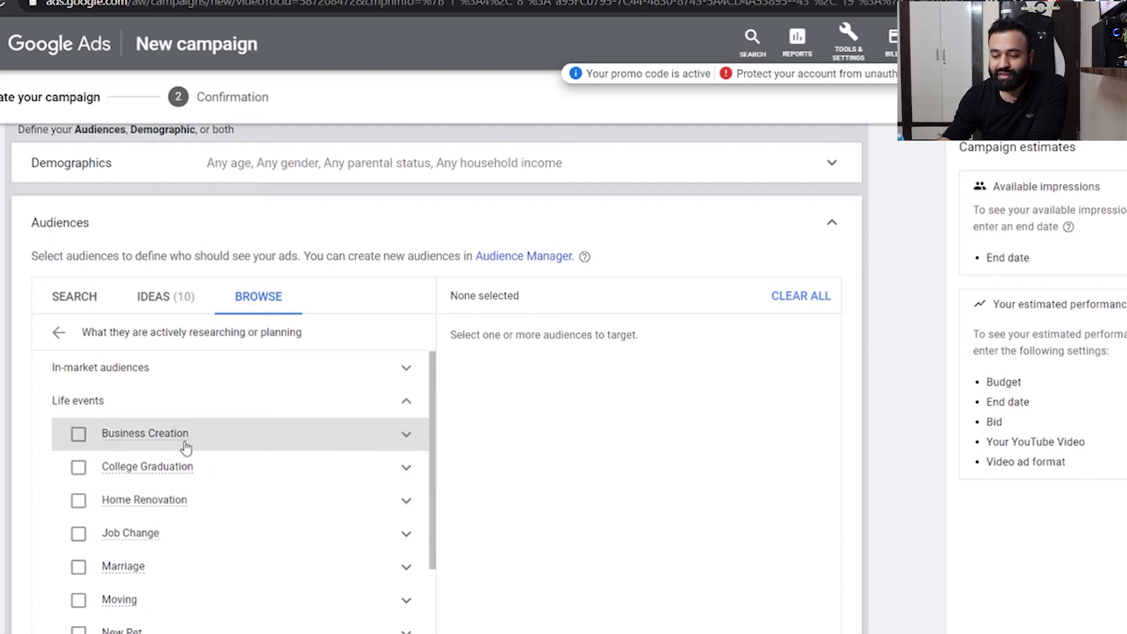
click(407, 437)
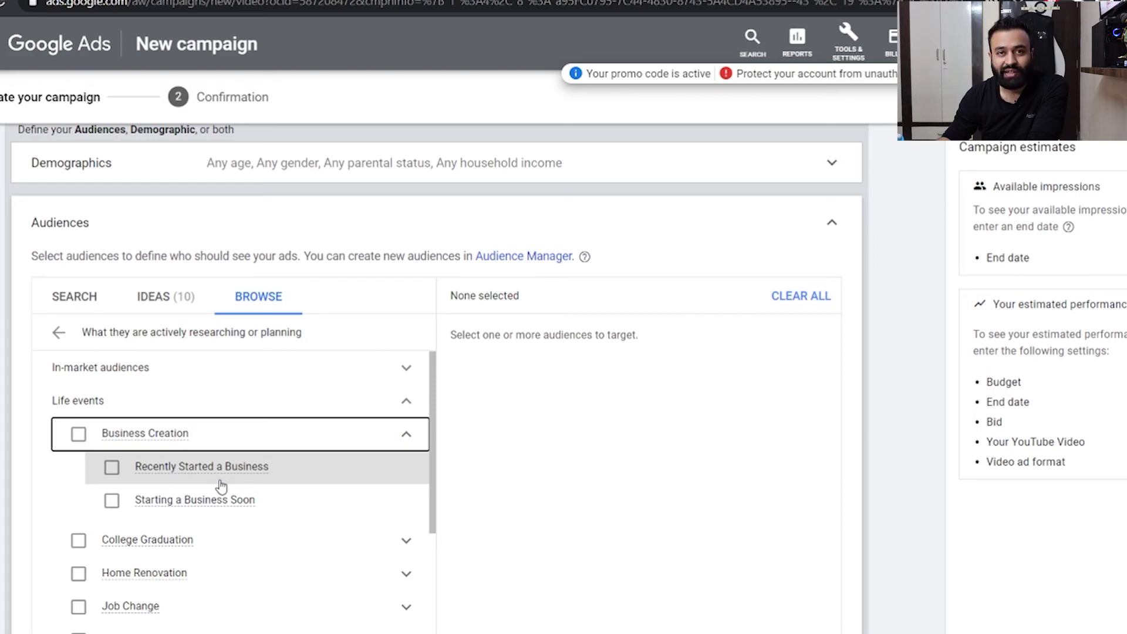
scroll(222, 486, down, 1)
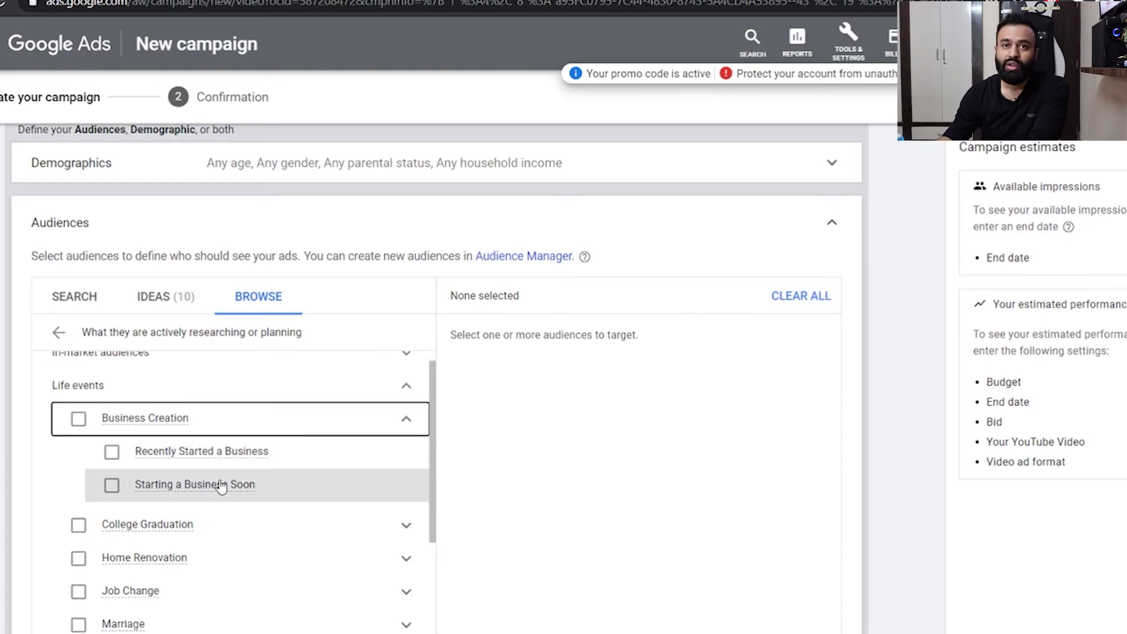
mouse_move(221, 486)
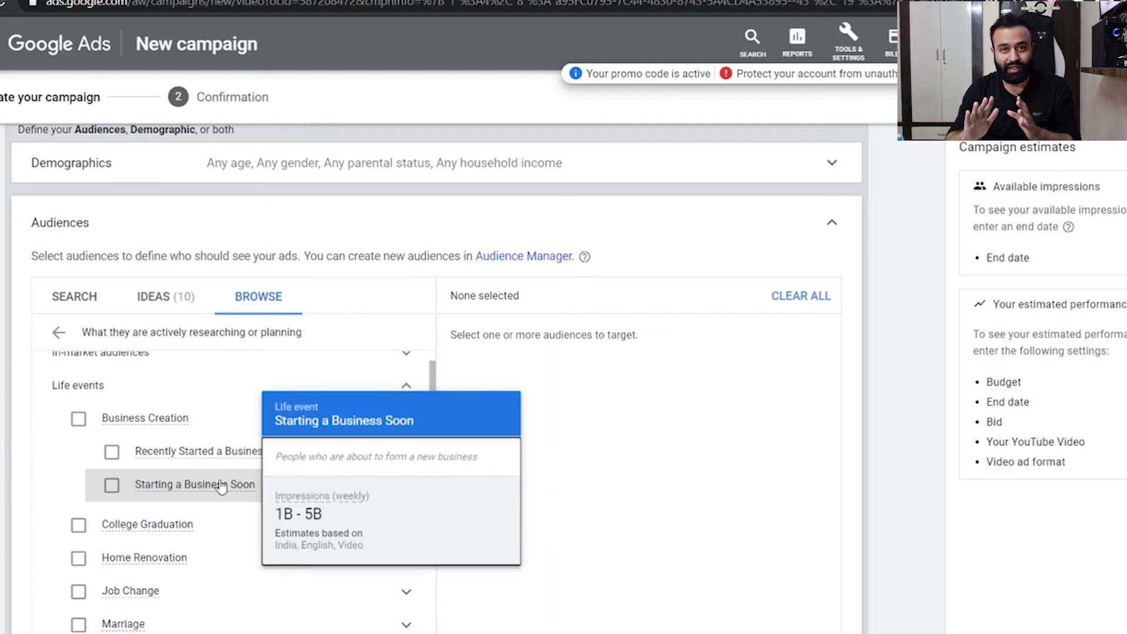